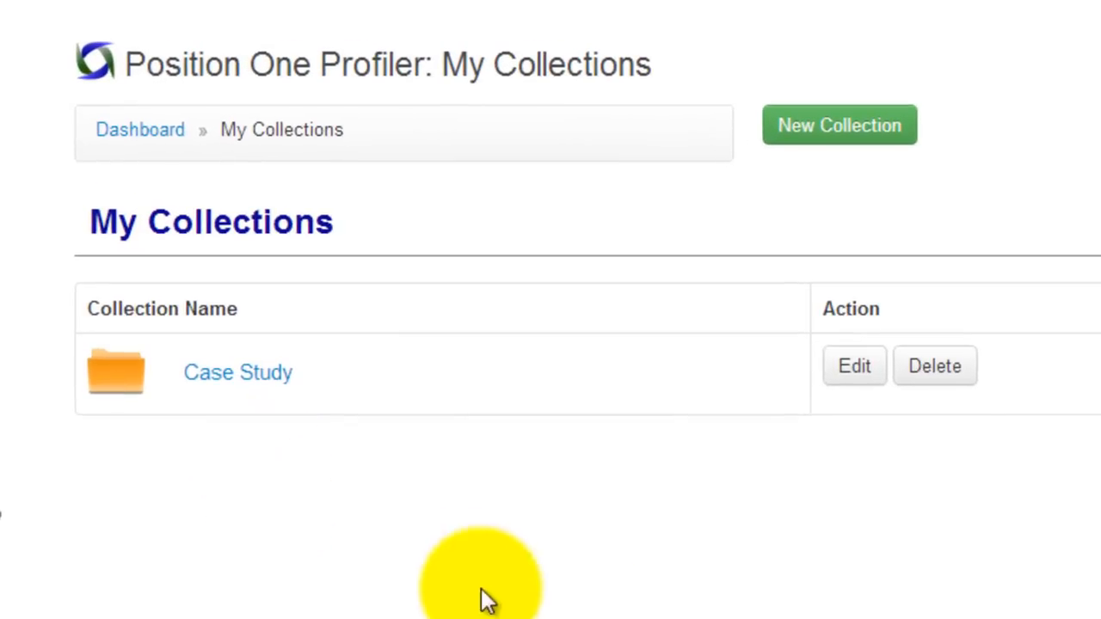
Rename the Case Study collection to "Case Studies".
left_click(853, 369)
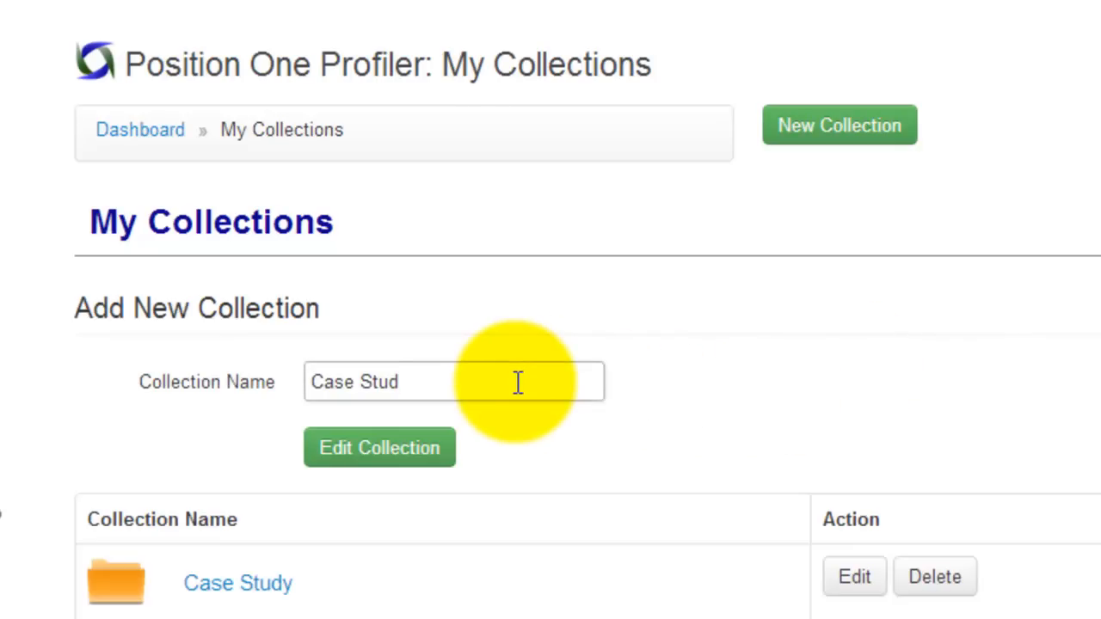
type("ies")
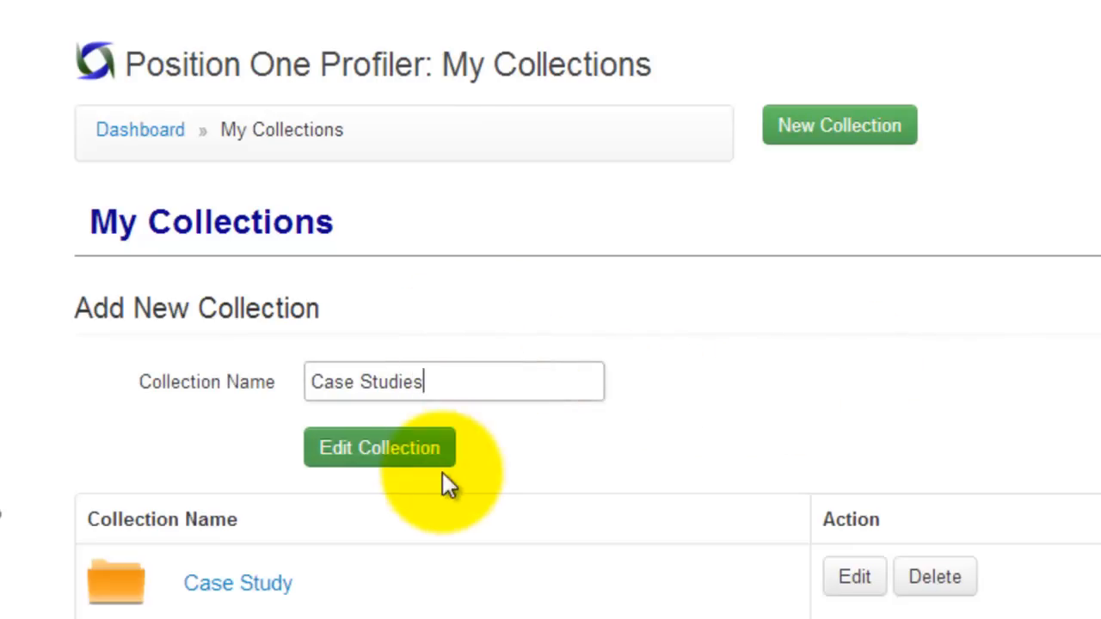
left_click(389, 458)
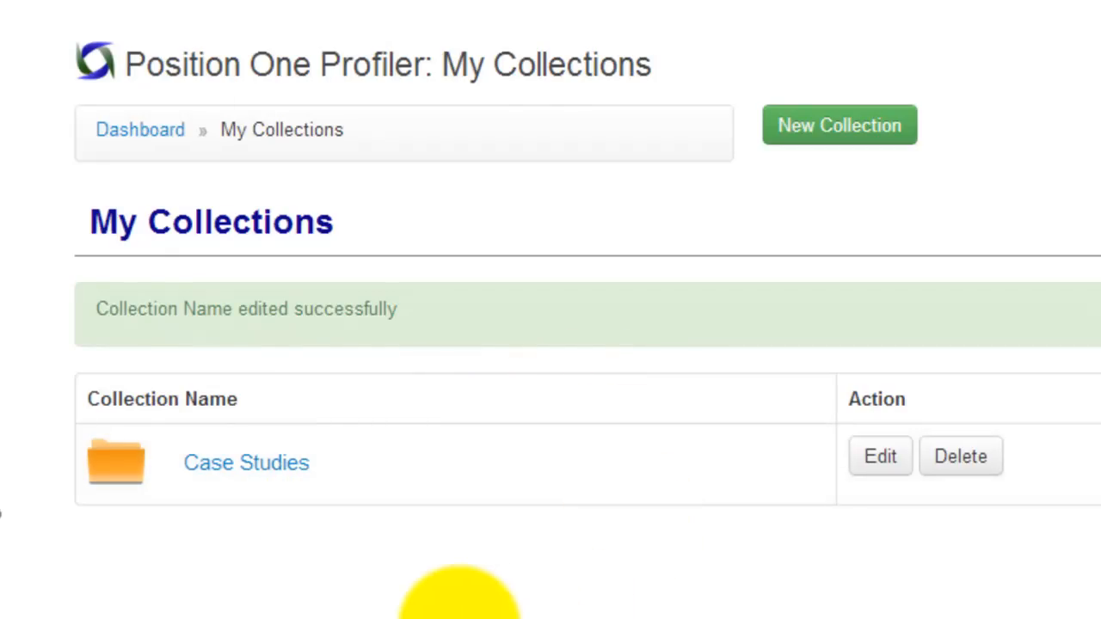
Rename the CNN.com domain in the Case Studies collection to travel.cnn.com and open its reports.
left_click(242, 465)
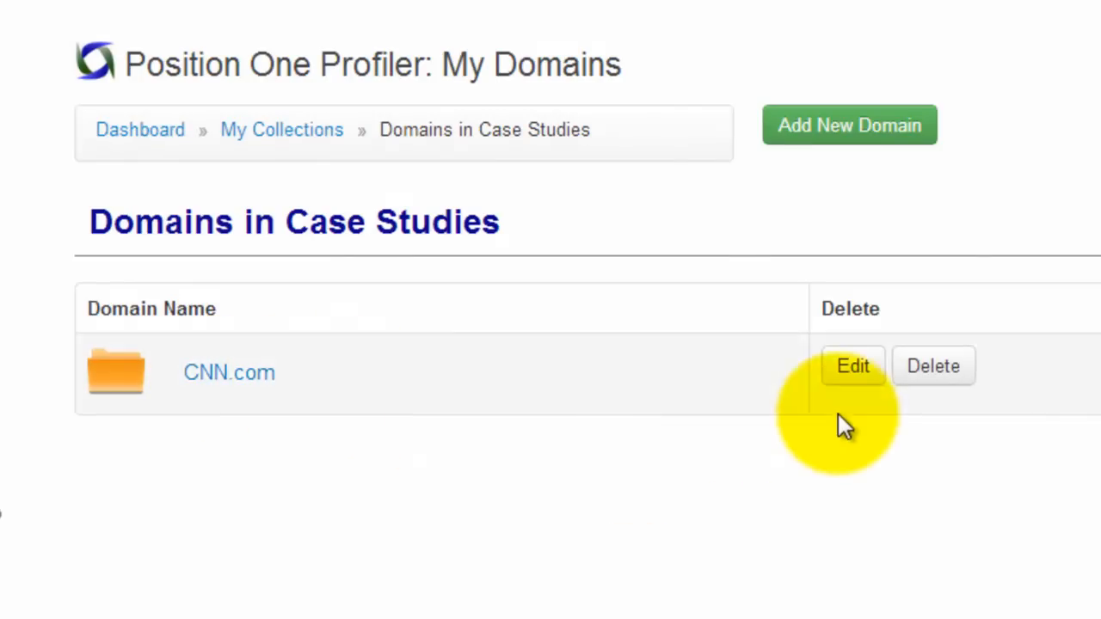
left_click(852, 371)
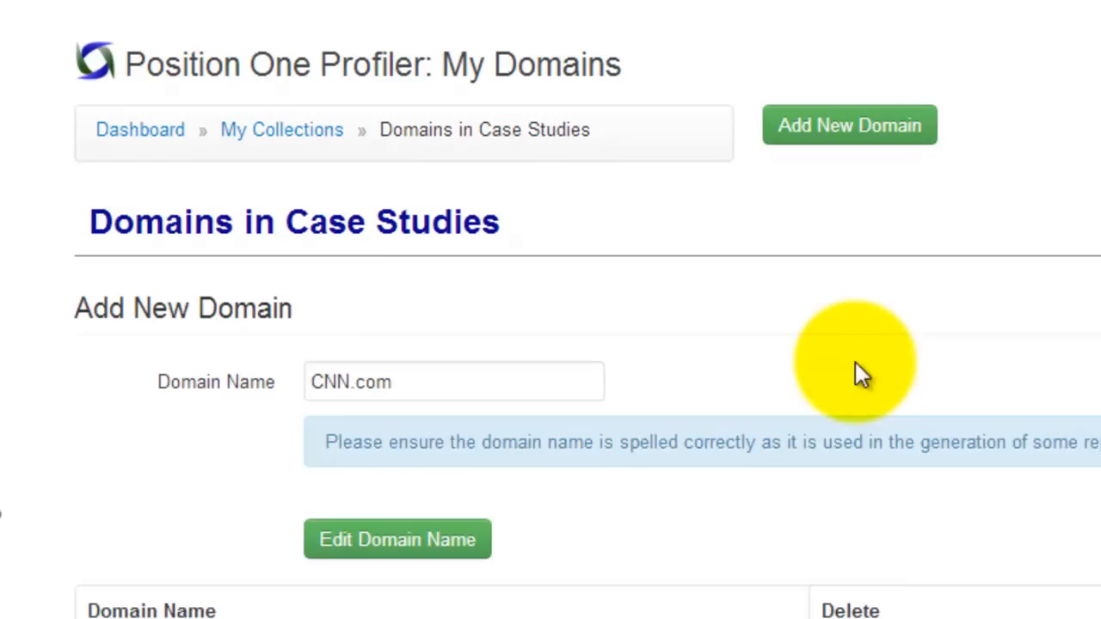
triple_click(316, 374)
type("travel.cnn")
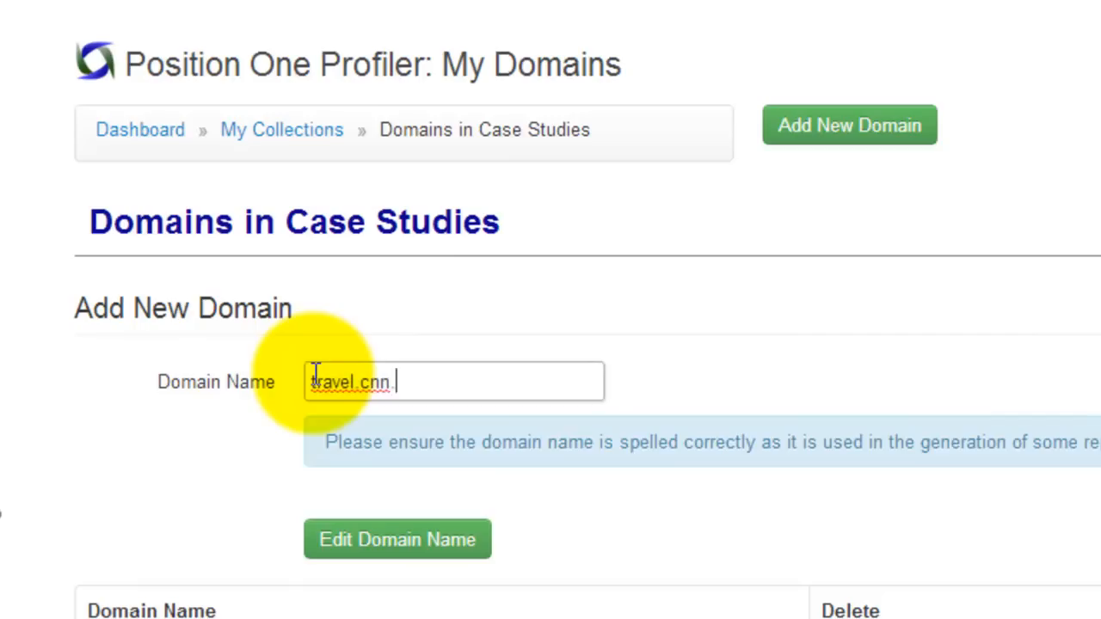
left_click(392, 555)
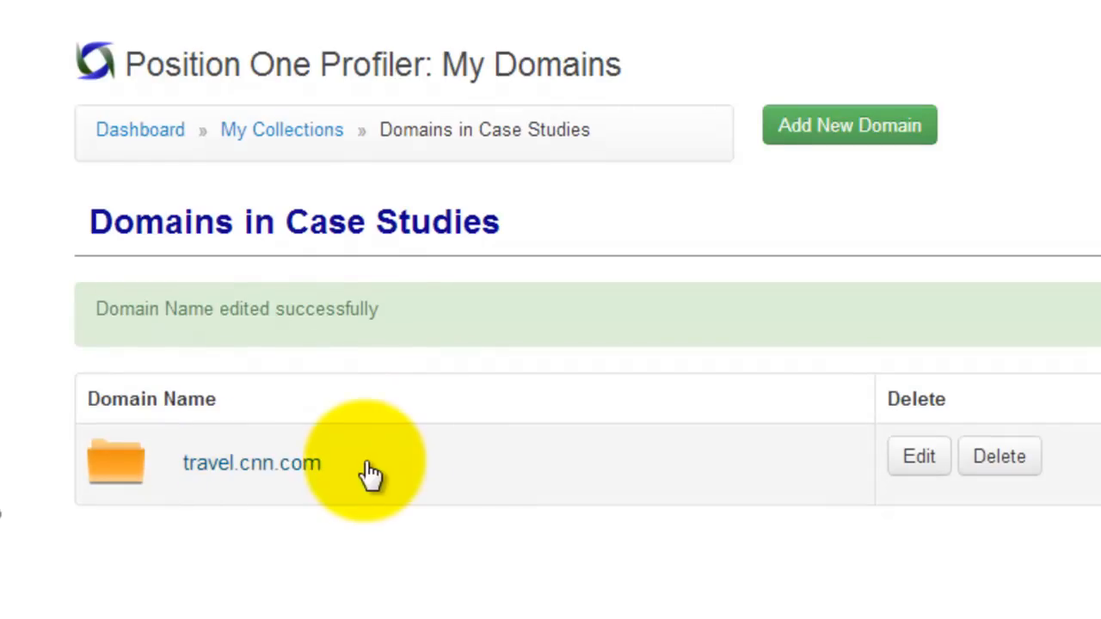
left_click(425, 474)
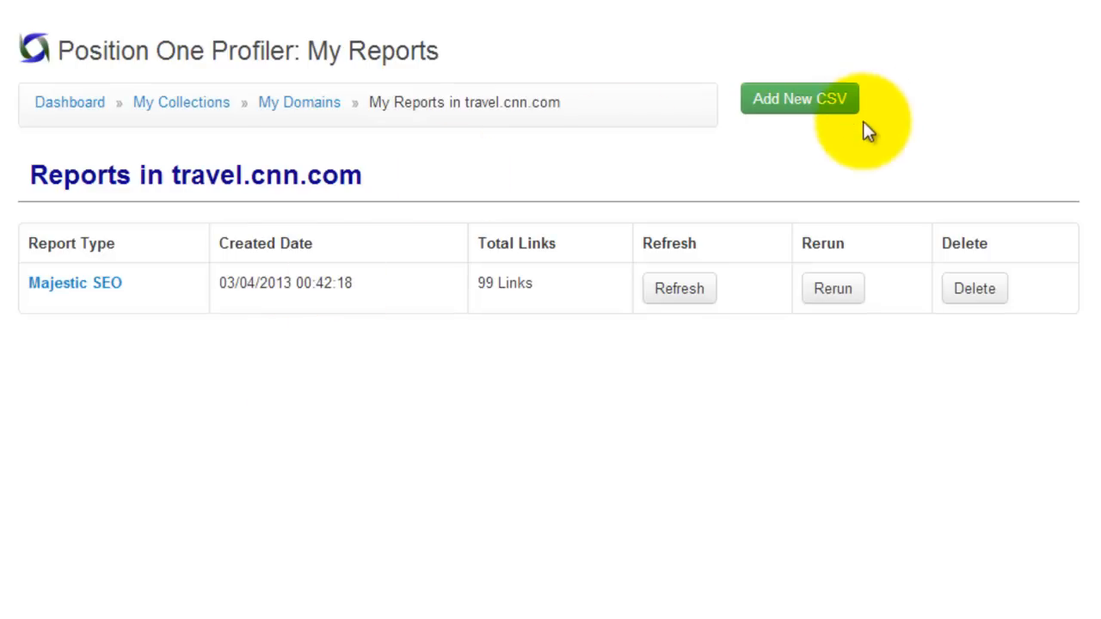
Try setting up a new CSV with the AHREFS data source and Paid Subscription Users option, and return to the reports without uploading.
left_click(785, 101)
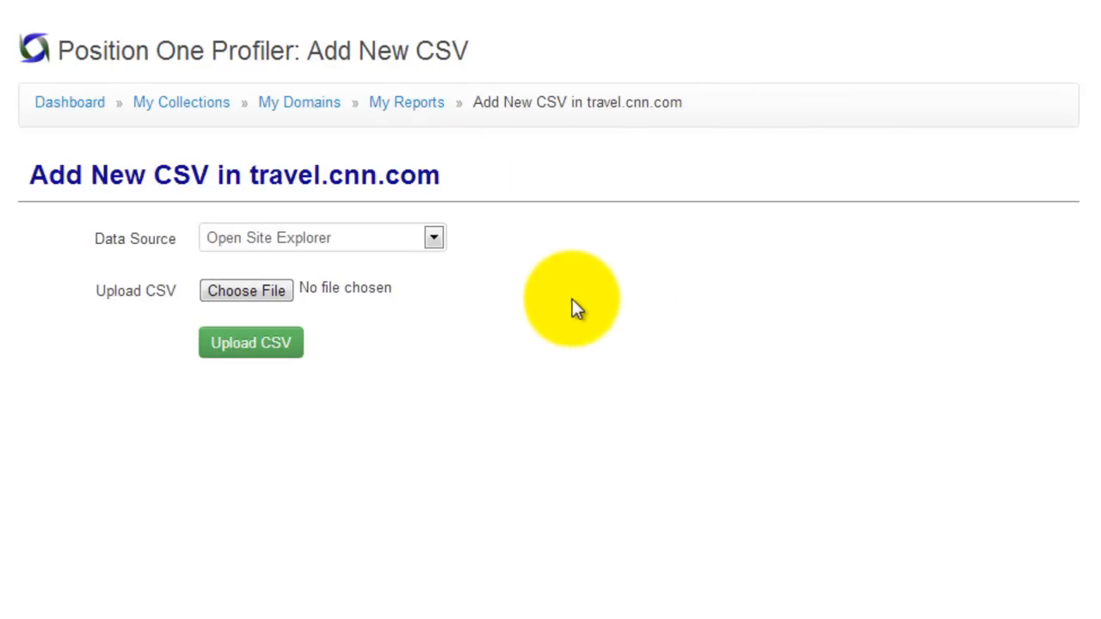
left_click(416, 237)
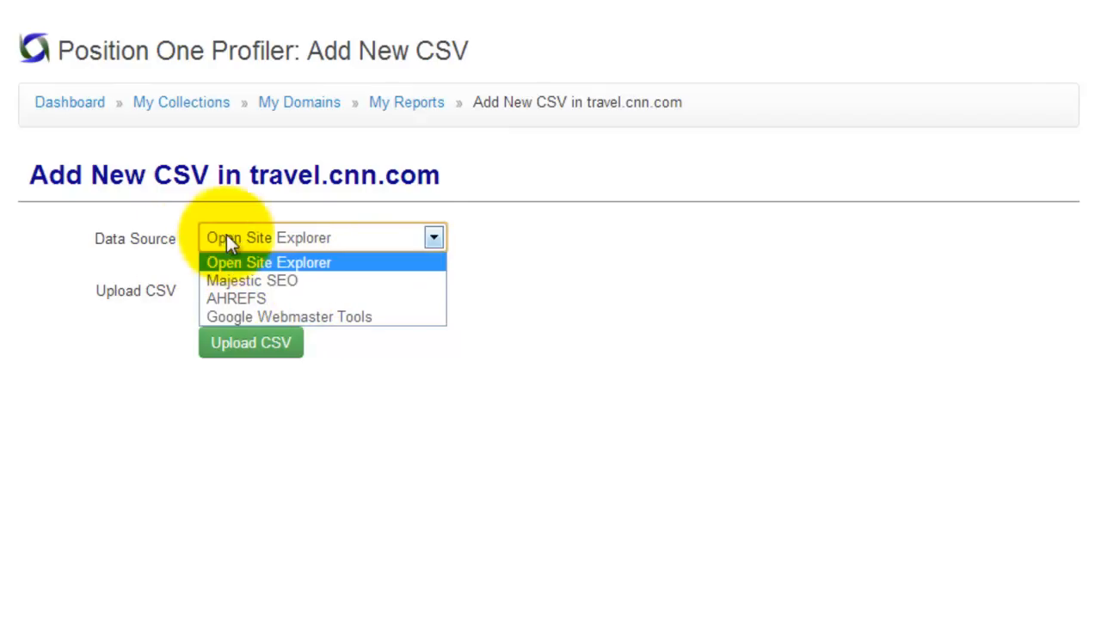
left_click(233, 301)
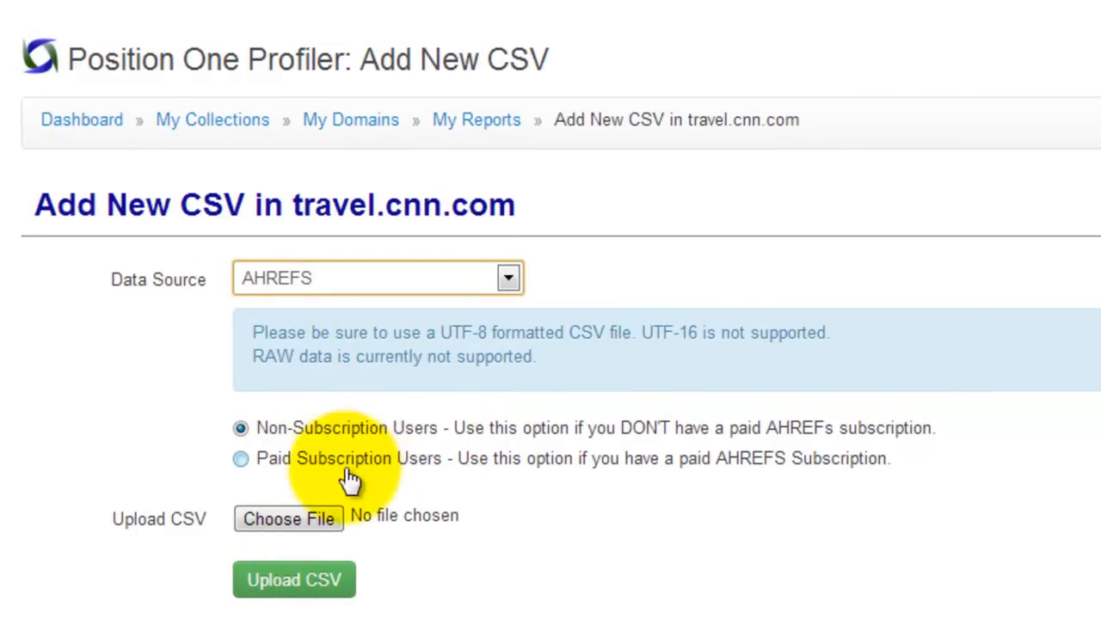
left_click(302, 463)
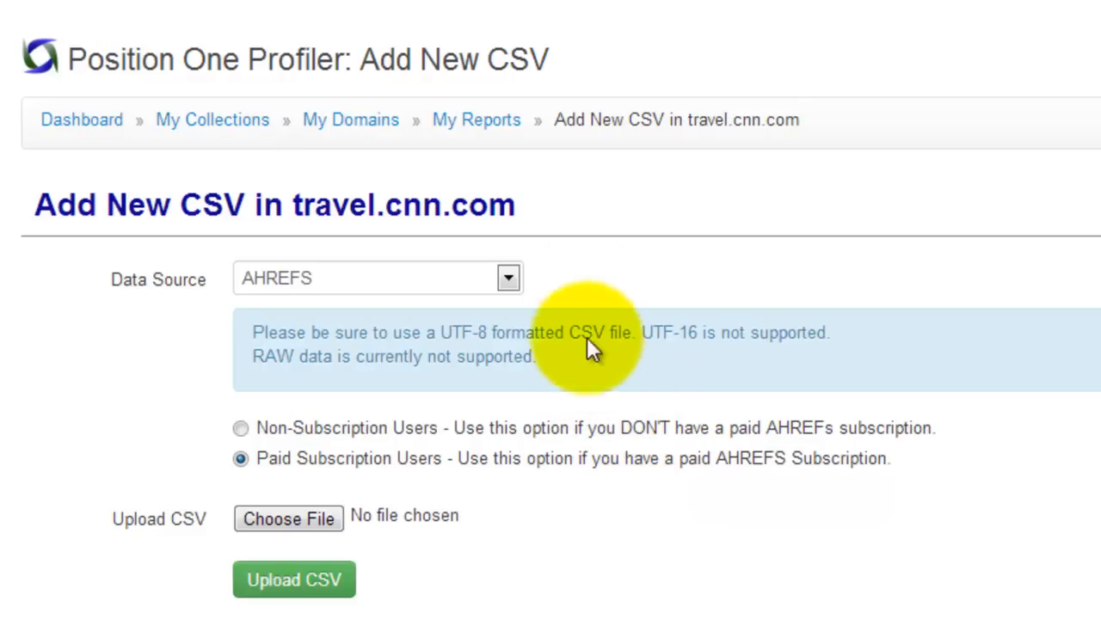
left_click(478, 121)
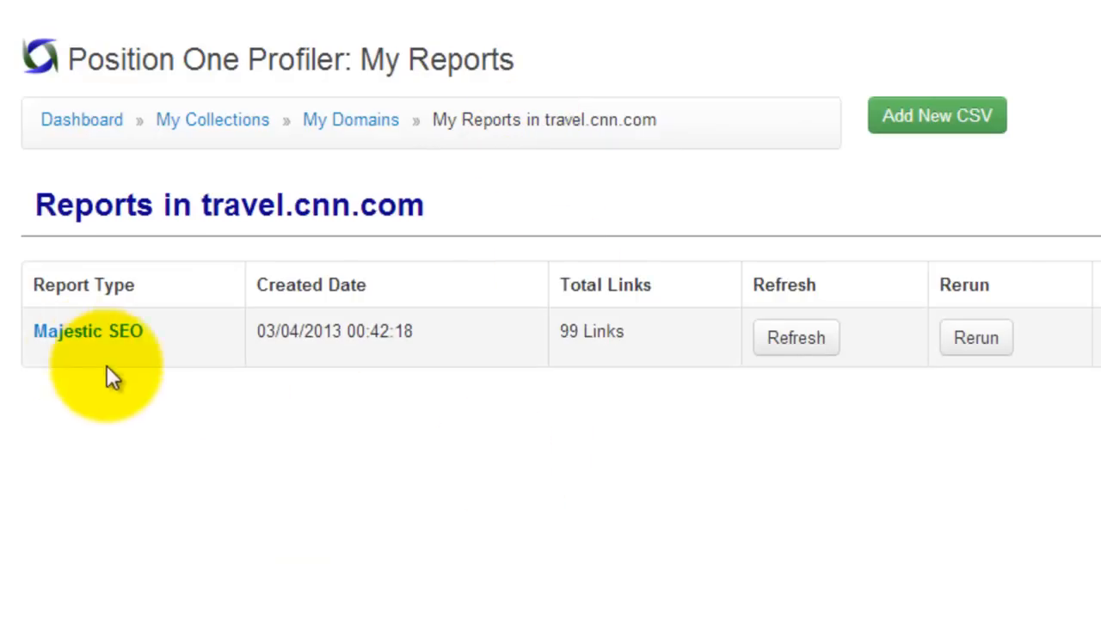
Open the Majestic SEO report for travel.cnn.com and examine its charts, link table and link filter options.
left_click(81, 335)
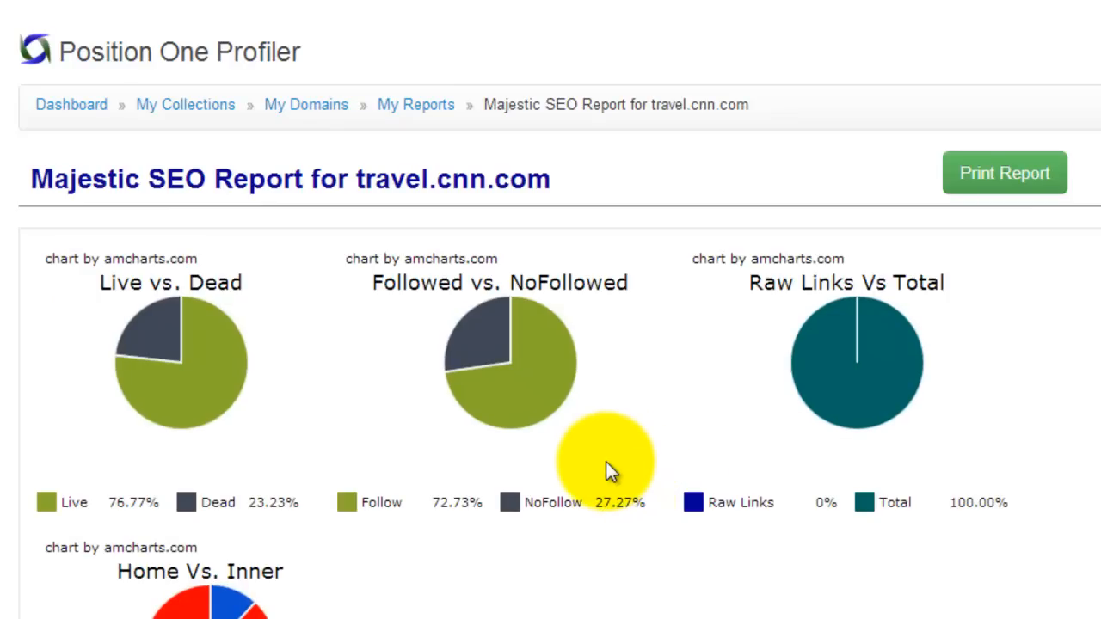
scroll(560, 345, "down", 6)
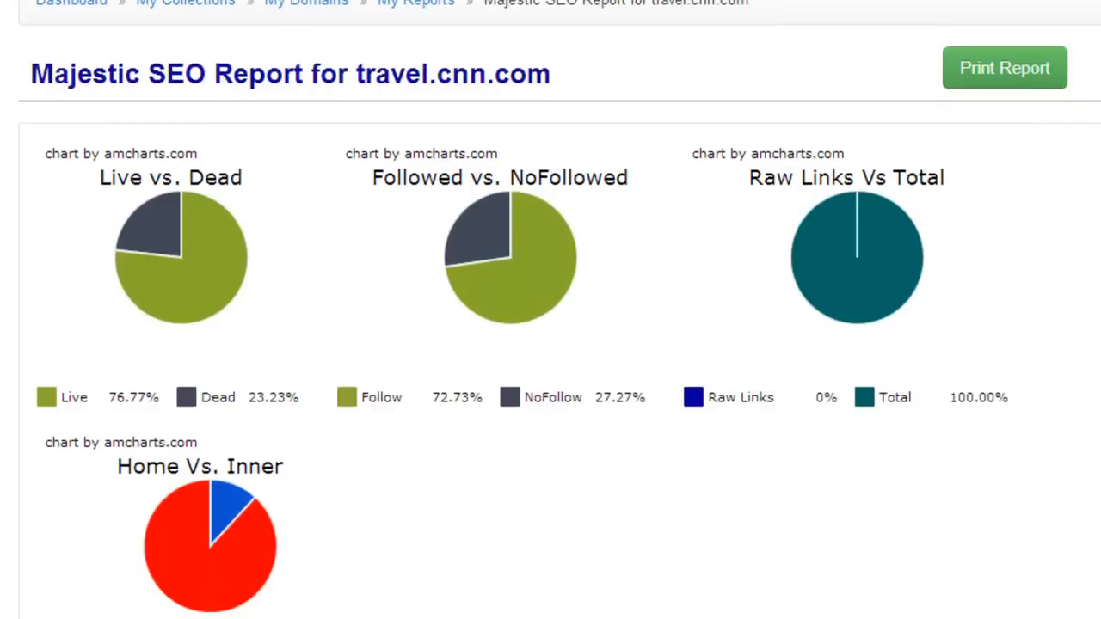
scroll(550, 345, "down", 5)
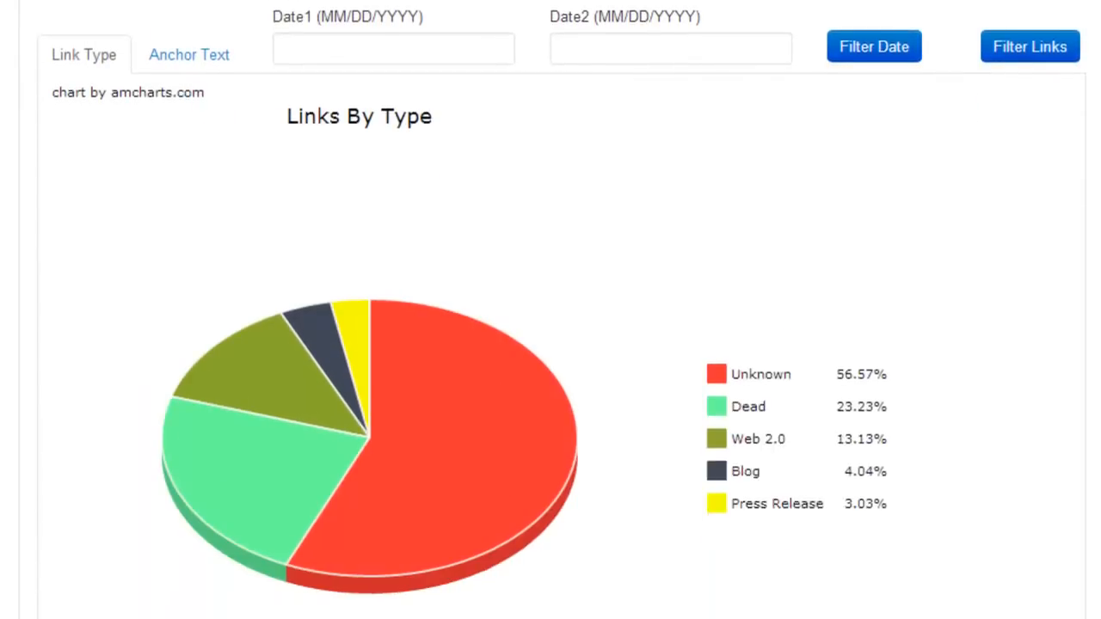
scroll(550, 344, "up", 5)
scroll(550, 310, "up", 3)
scroll(550, 310, "down", 16)
scroll(695, 267, "down", 5)
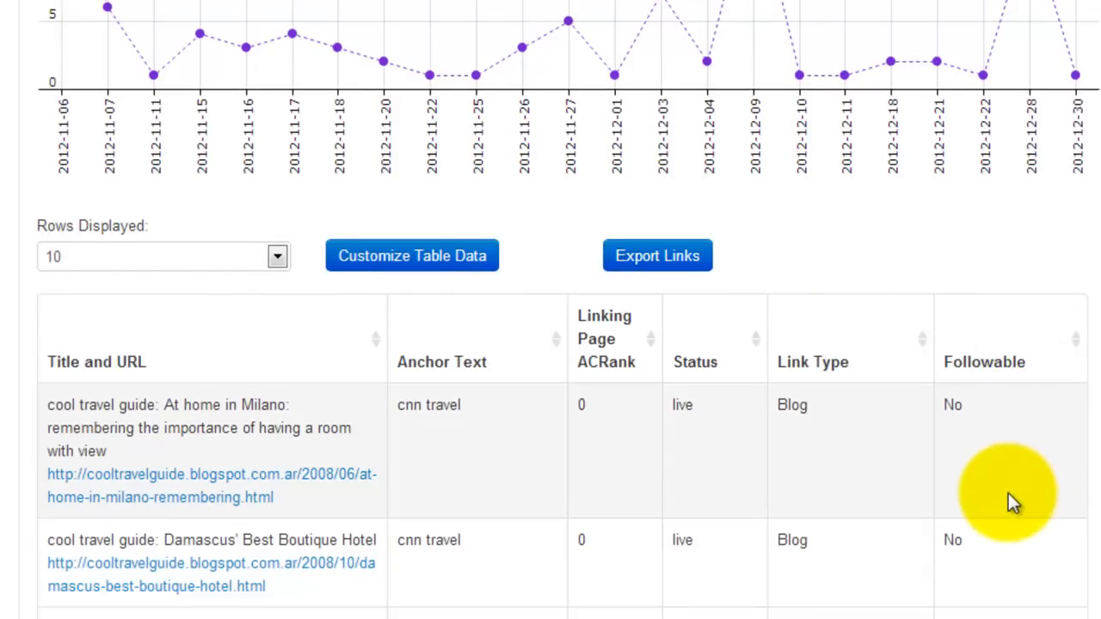
scroll(1009, 494, "up", 3)
scroll(1007, 497, "up", 12)
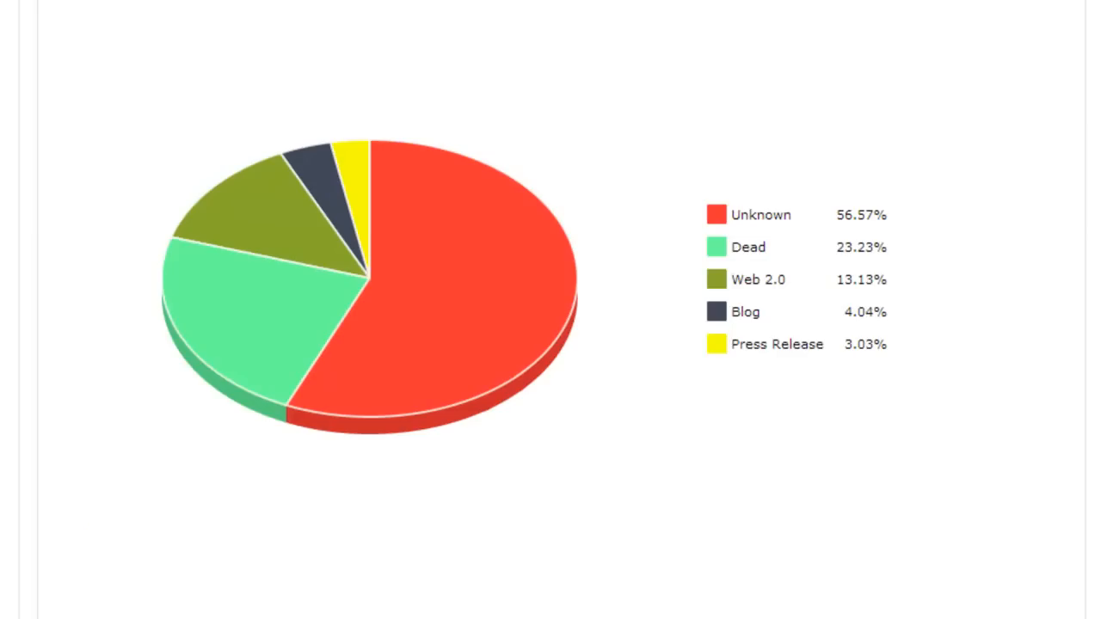
scroll(1012, 568, "up", 8)
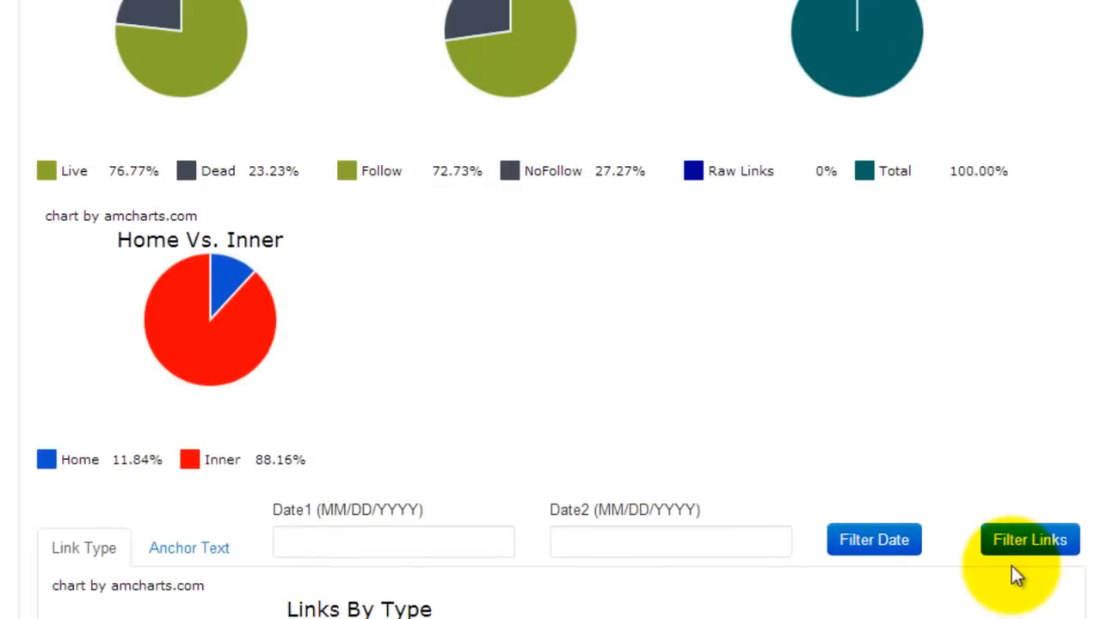
left_click(1013, 533)
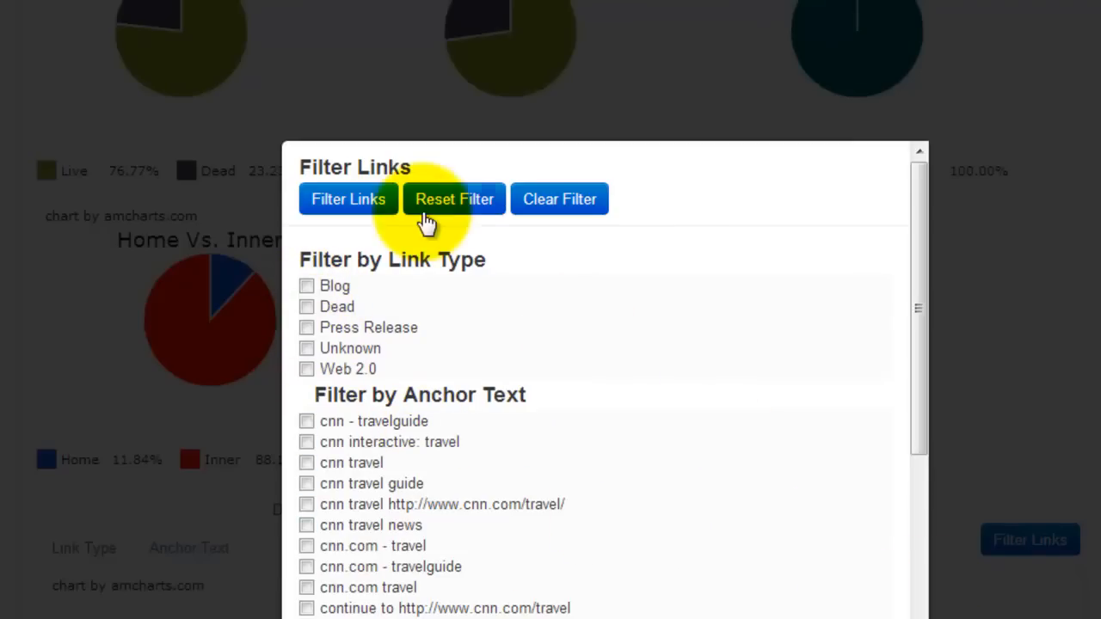
left_click(1041, 388)
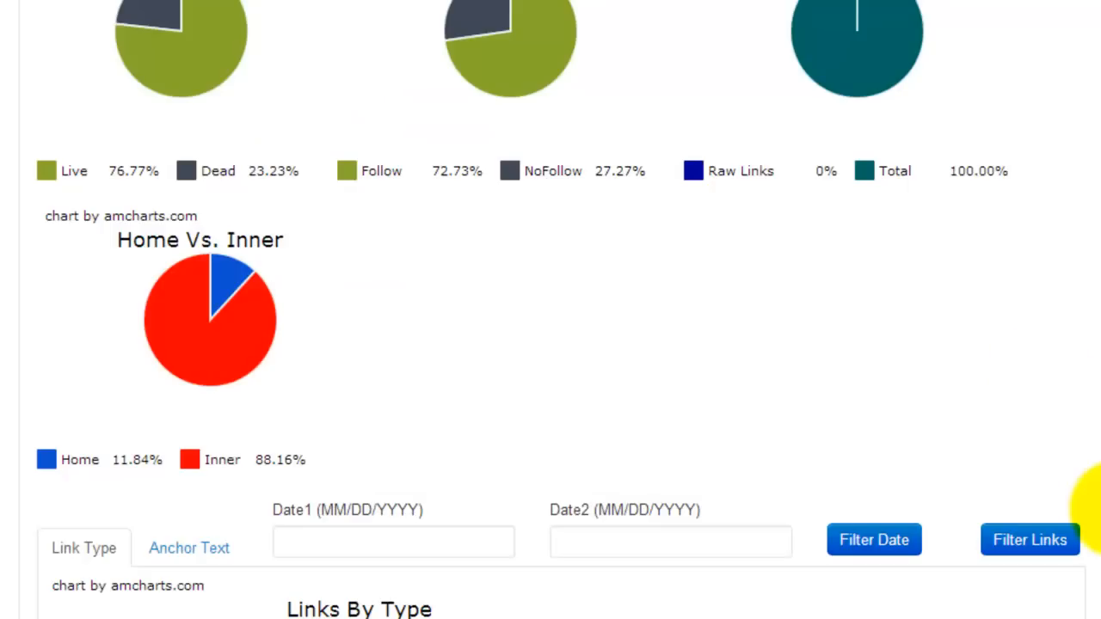
Customize the link table to show only the Title and URL column, removing Anchor Text, Linking Page ACRank, Status, Link Type and Followable.
scroll(1091, 508, "down", 12)
scroll(1086, 550, "down", 5)
scroll(442, 583, "down", 3)
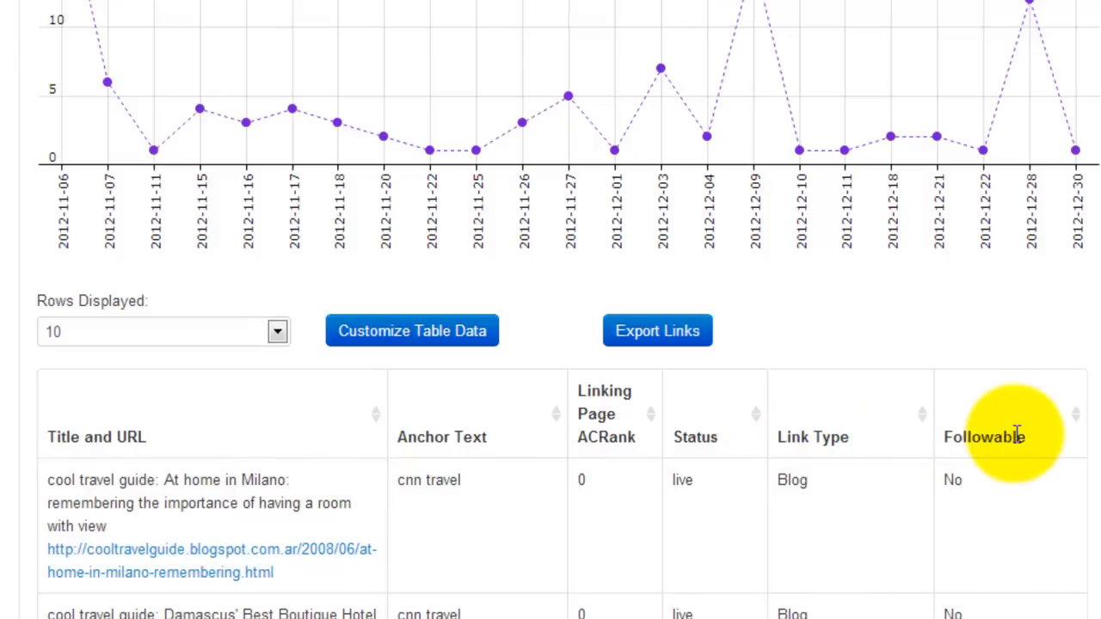
left_click(393, 341)
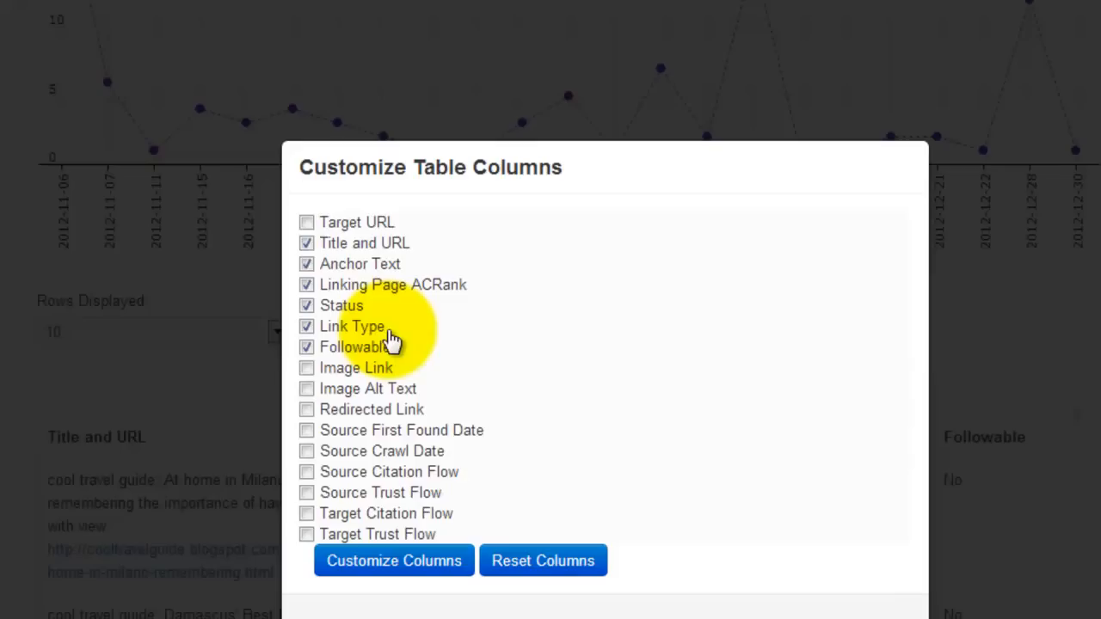
left_click(306, 285)
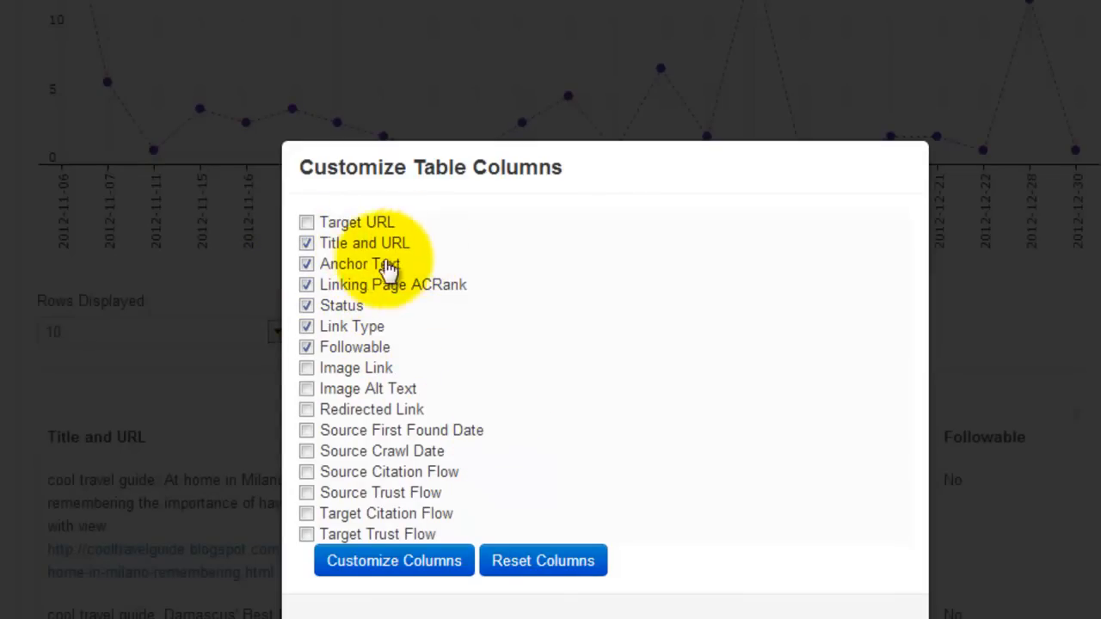
left_click(307, 264)
left_click(306, 284)
left_click(307, 327)
left_click(306, 305)
left_click(307, 348)
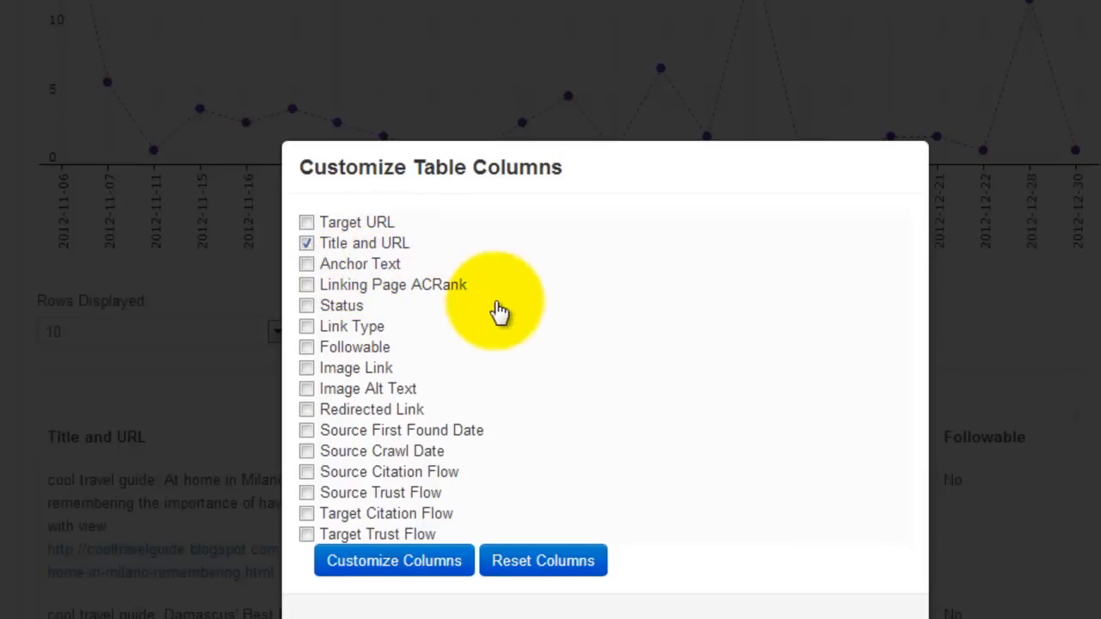
left_click(430, 560)
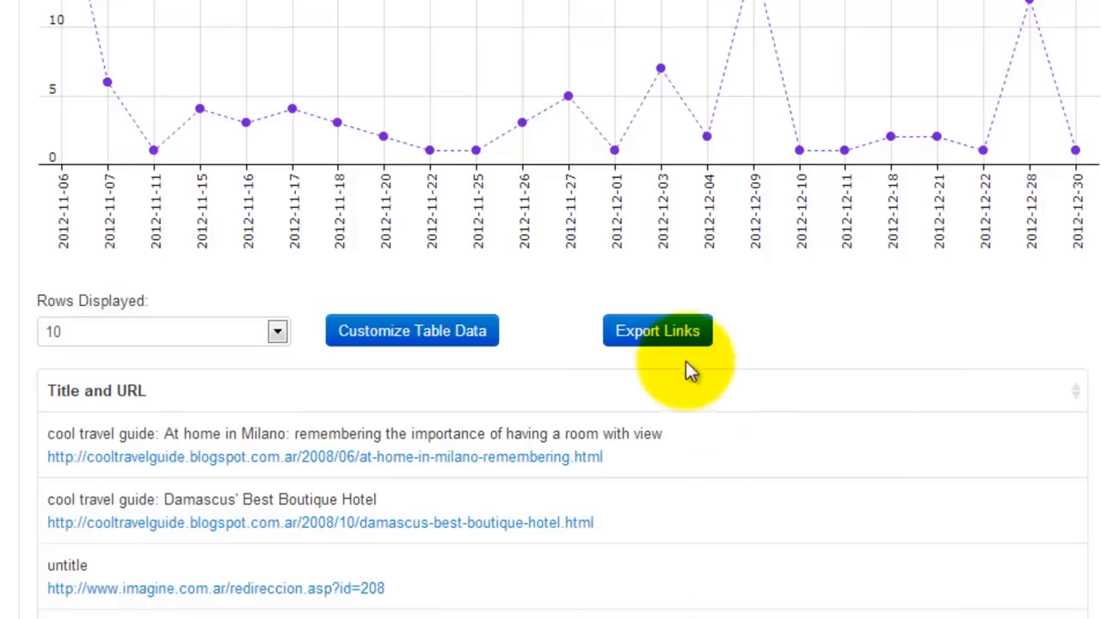
Start exporting the links as travel.cnn.com_majestic_03-04-2013.csv and cancel the save.
left_click(665, 340)
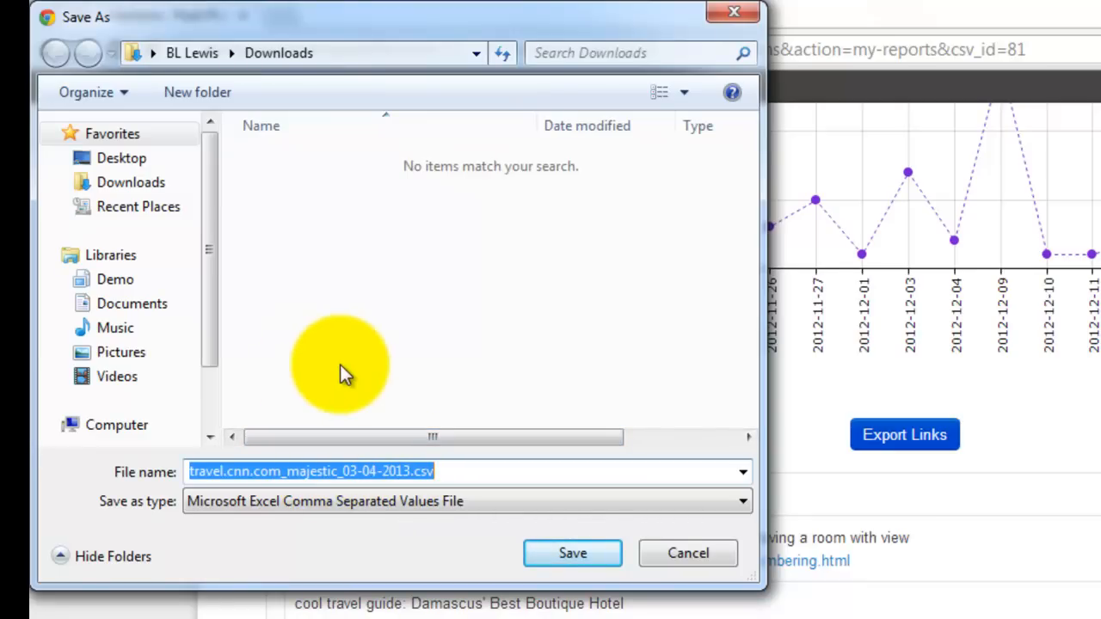
left_click(671, 559)
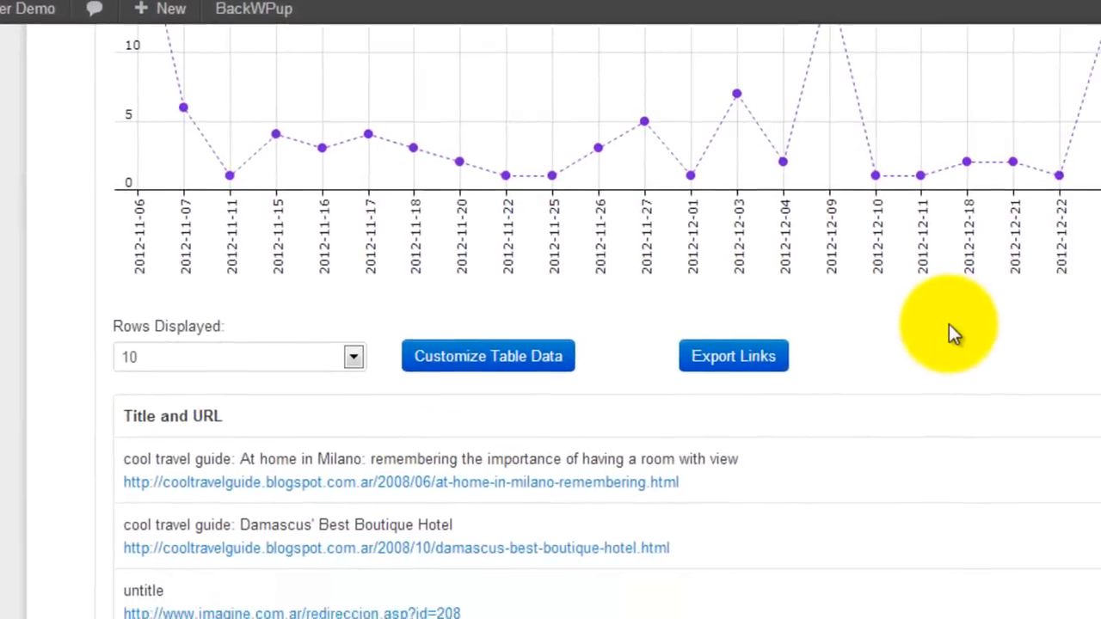
Look over the Link Velocity Chart and the available table columns, closing the column options without changes.
scroll(1033, 413, "up", 4)
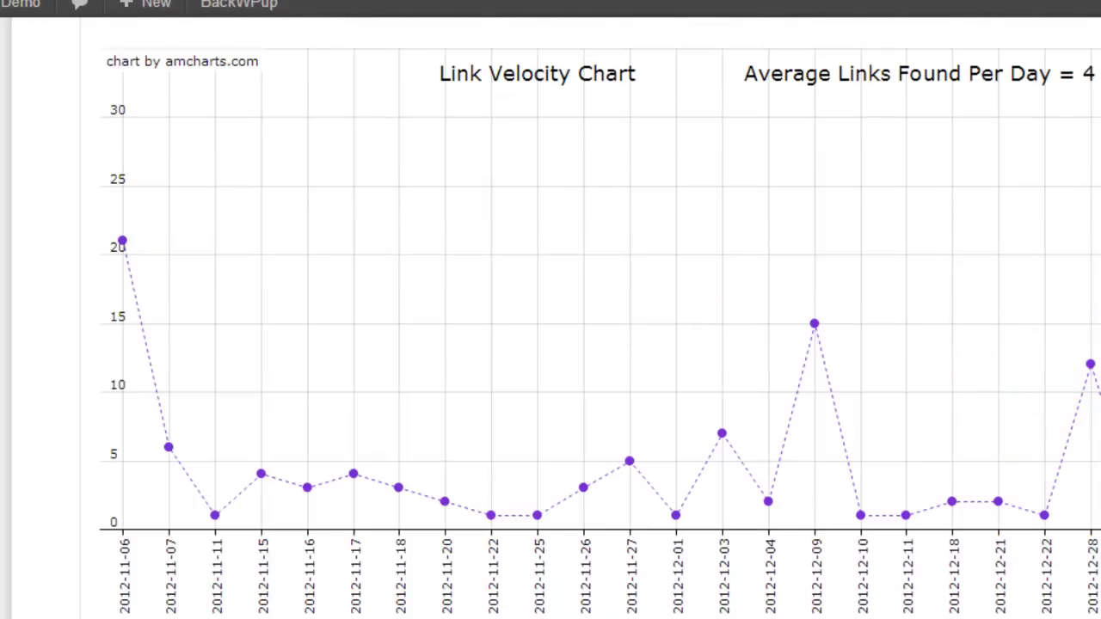
left_click(388, 615)
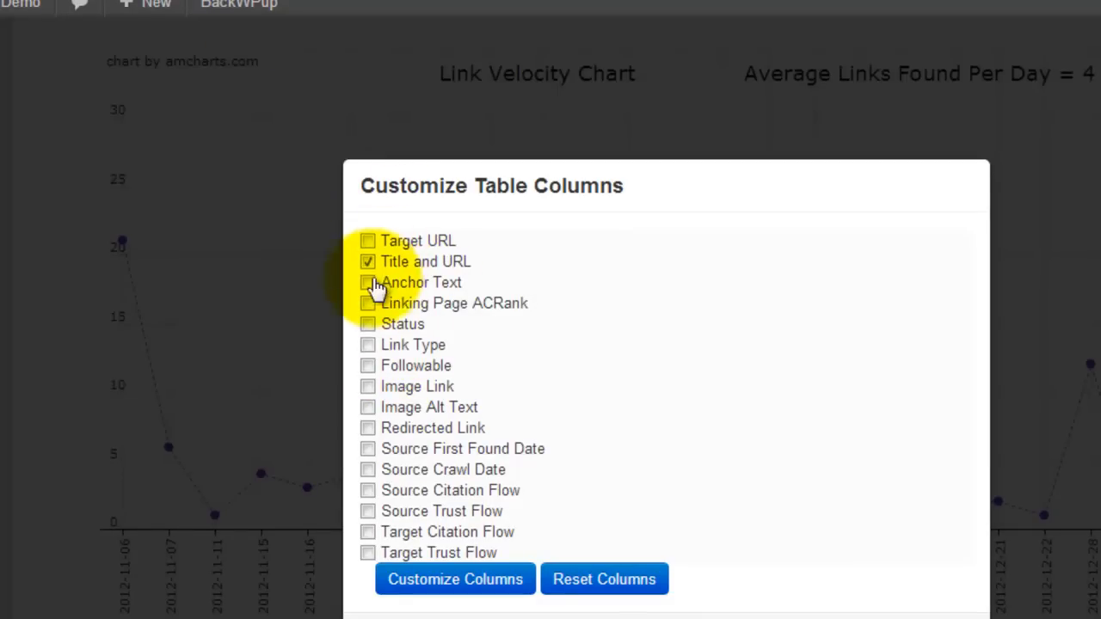
left_click(961, 547)
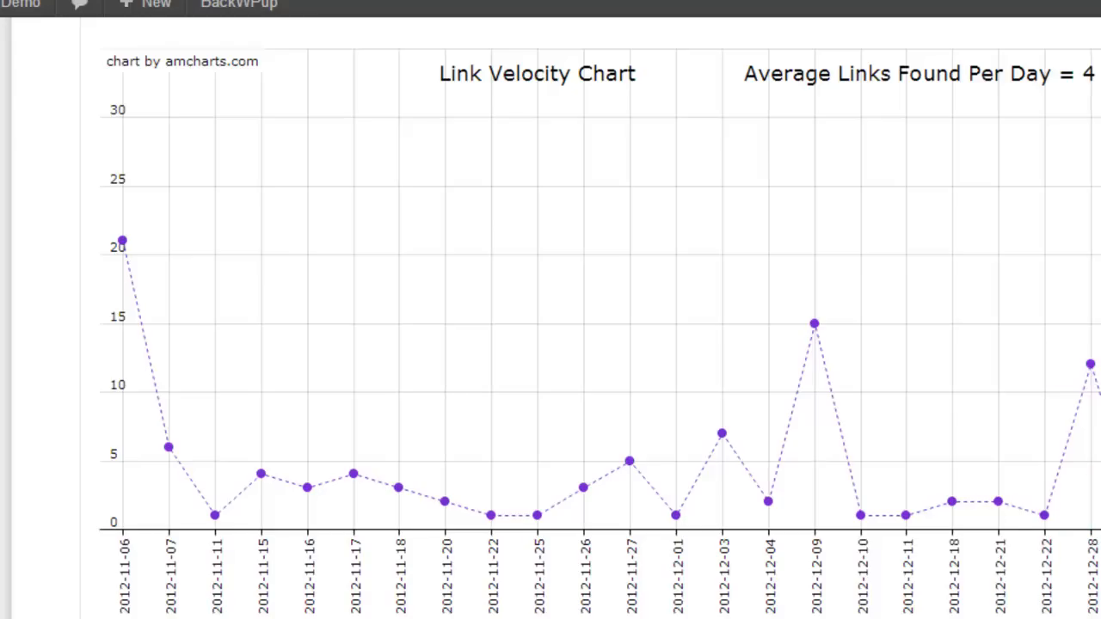
scroll(600, 373, "up", 3)
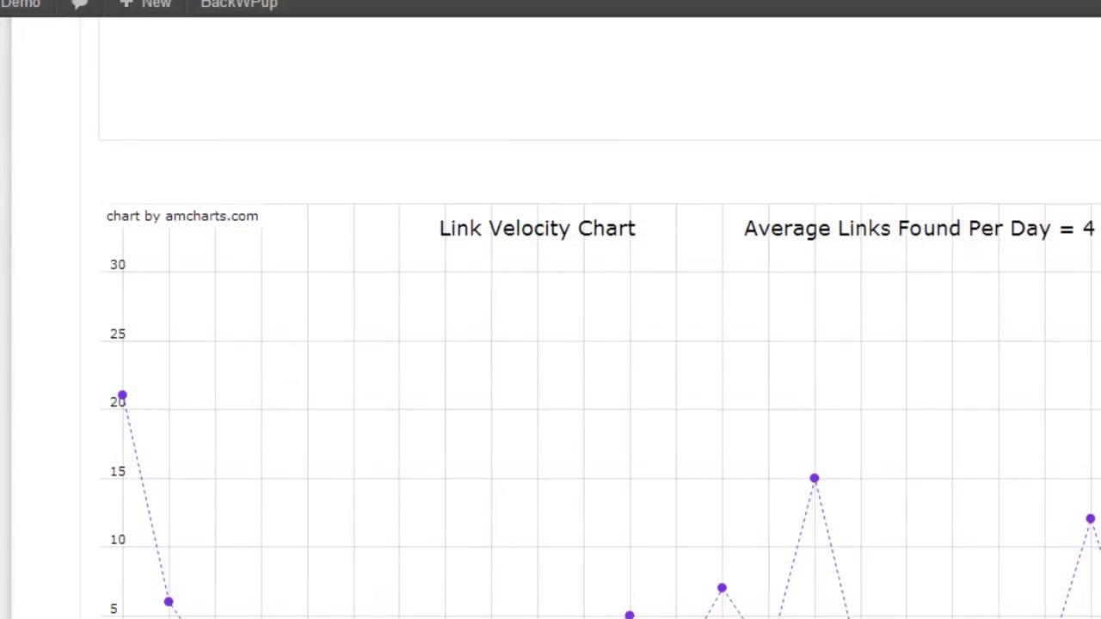